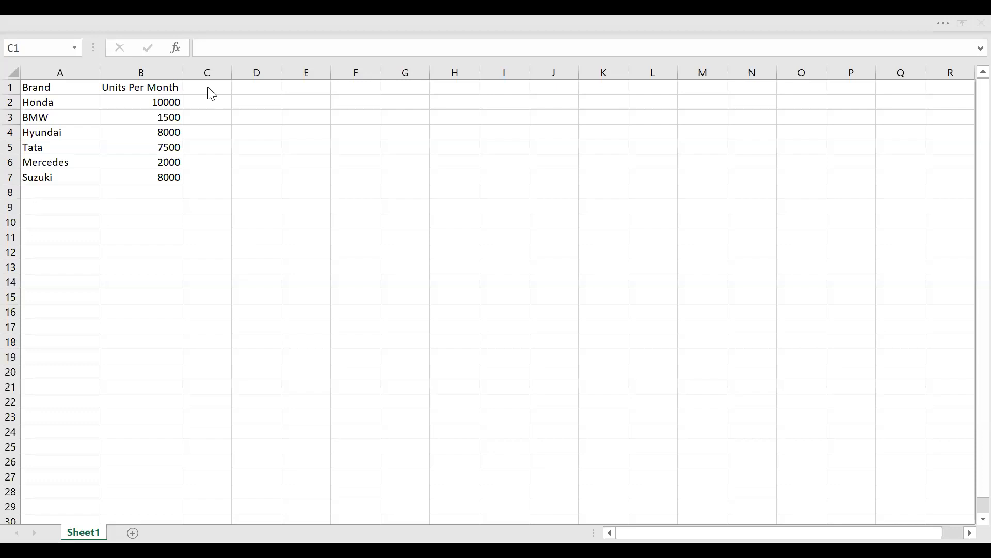
Add the column header Sort_Order in cell C1, next to Units Per Month.
click(209, 88)
text(Sort_Order)
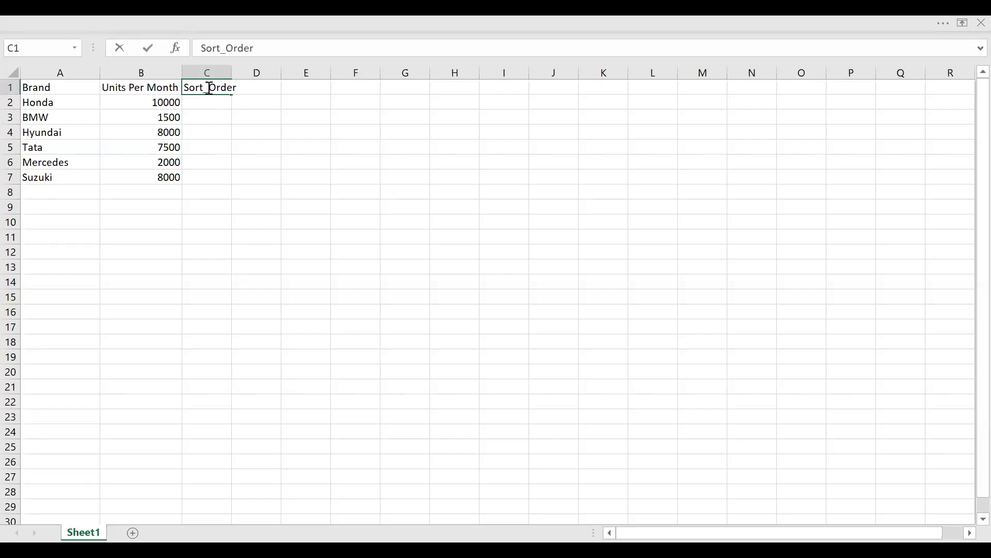
key(Return)
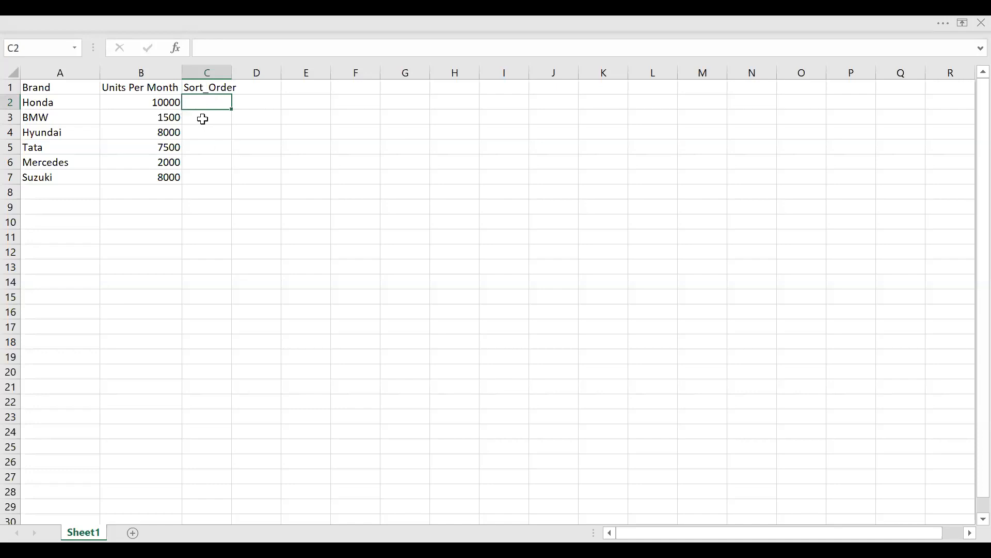
Enter Sort_Order 1 for BMW in C3 and 2 for Mercedes in C6.
key(Down)
text(1)
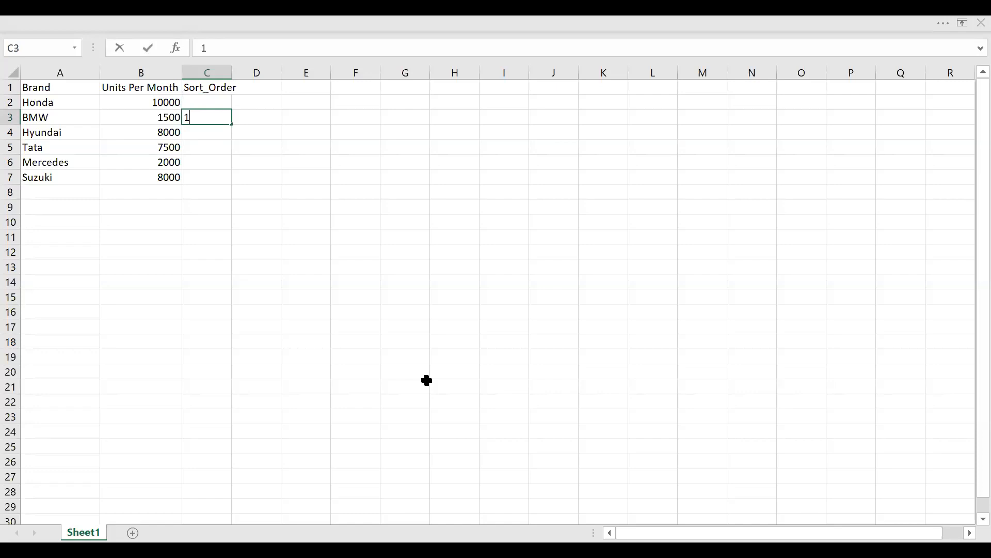
key(Return)
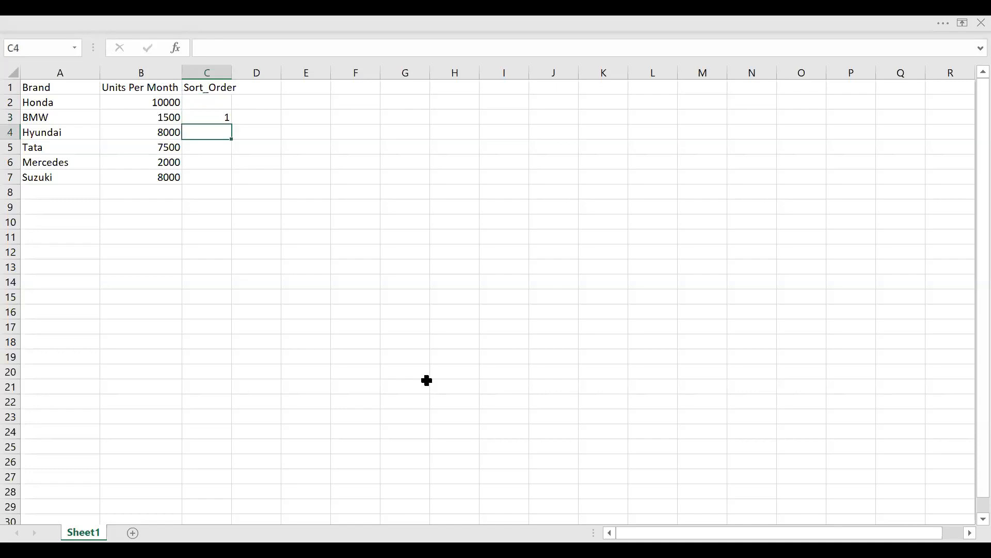
click(210, 166)
text(2)
key(Return)
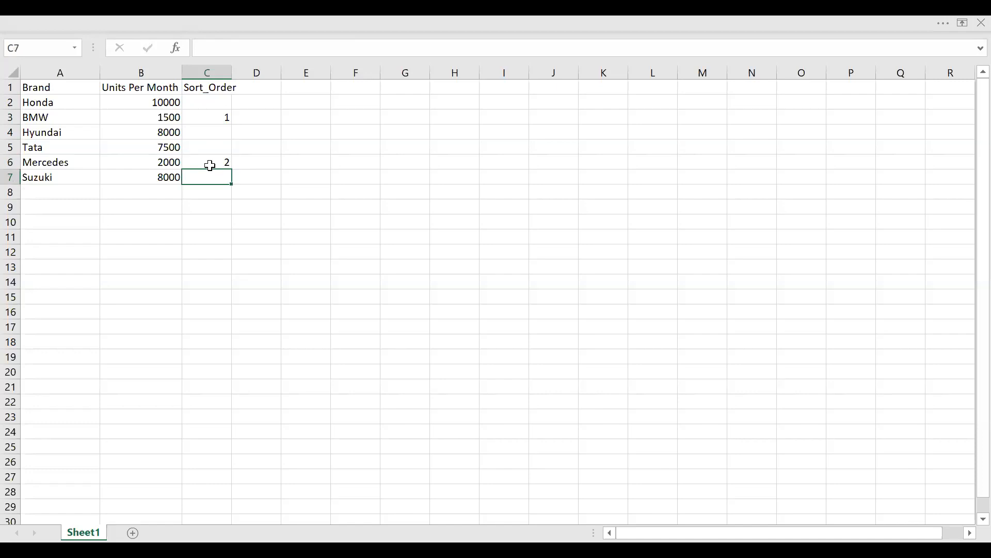
Enter Sort_Order 3 for Honda in C2 and 4 for Suzuki in C7.
click(217, 101)
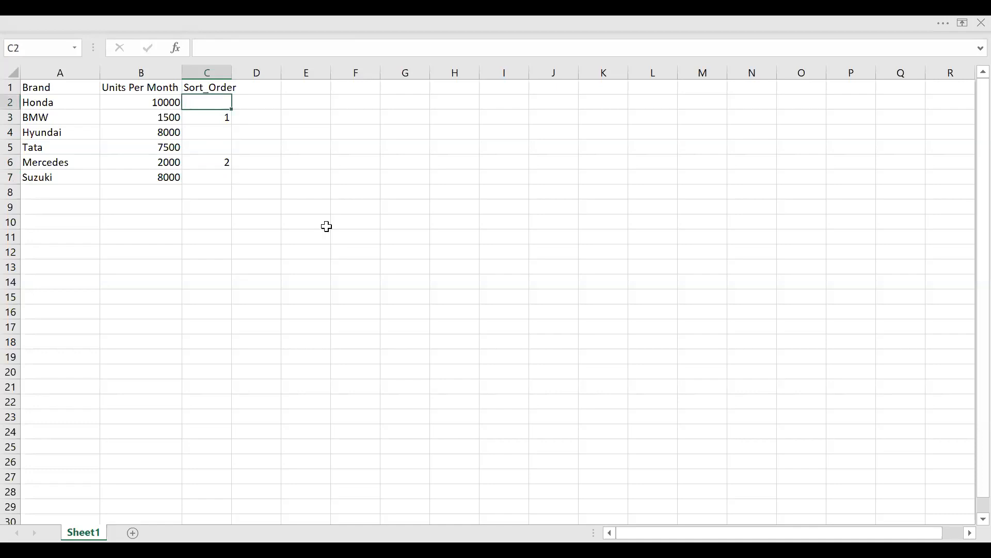
text(3)
key(Return)
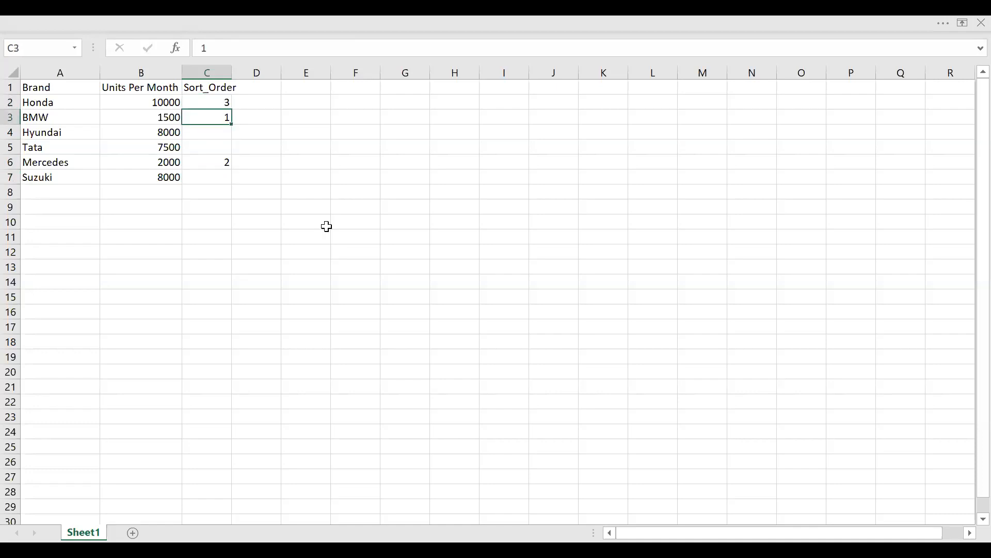
click(215, 182)
text(4)
key(Return)
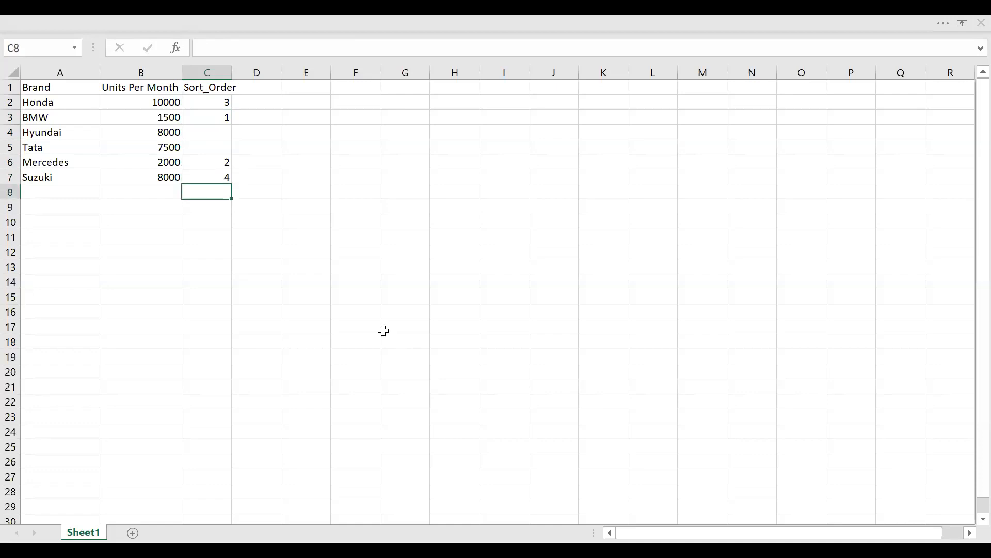
Enter Sort_Order 5 for Tata in C5 and 6 for Hyundai in C4.
click(195, 146)
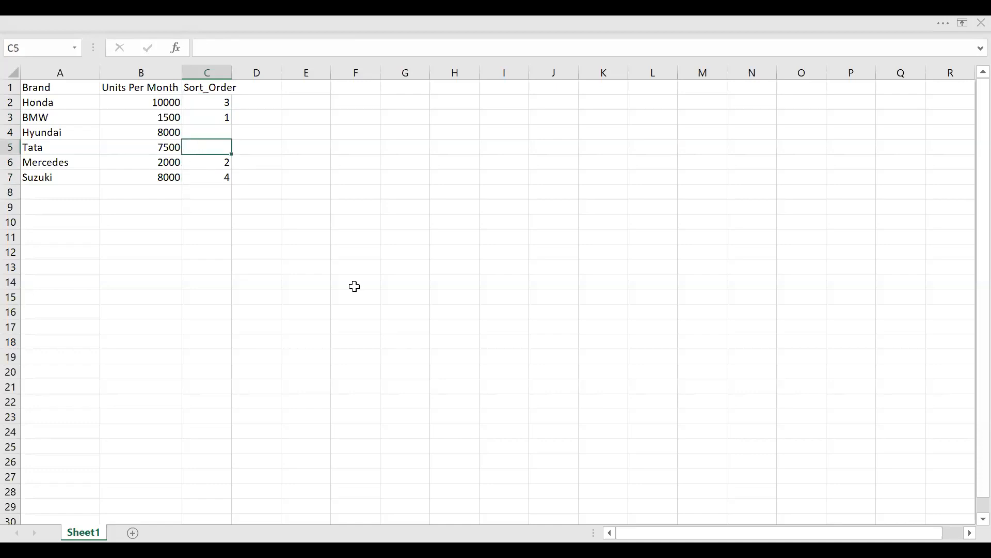
text(5)
key(Return)
click(219, 132)
text(6)
key(Return)
Switch to Power BI Desktop, refresh the report data and show the Sheet1 fields in the Data view.
key(alt+Tab)
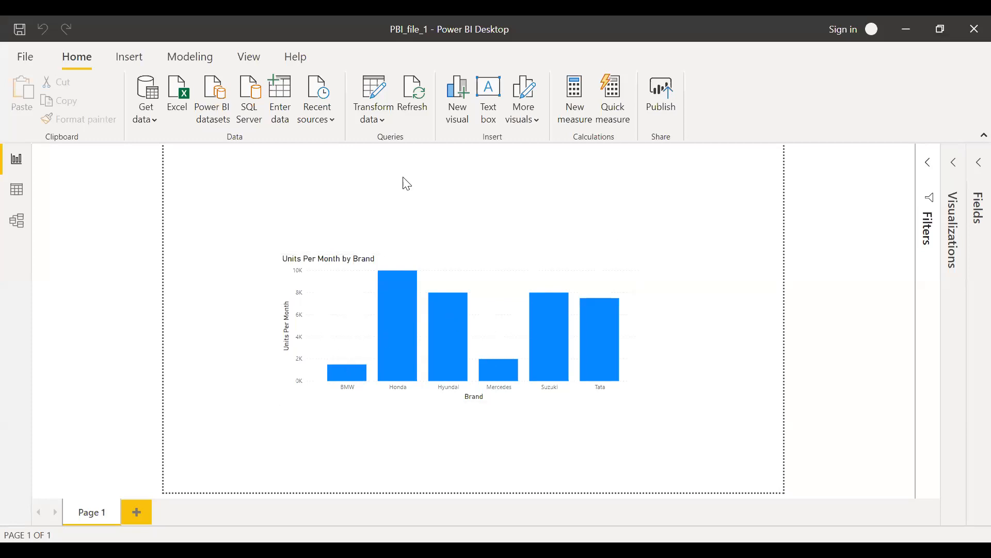
click(416, 111)
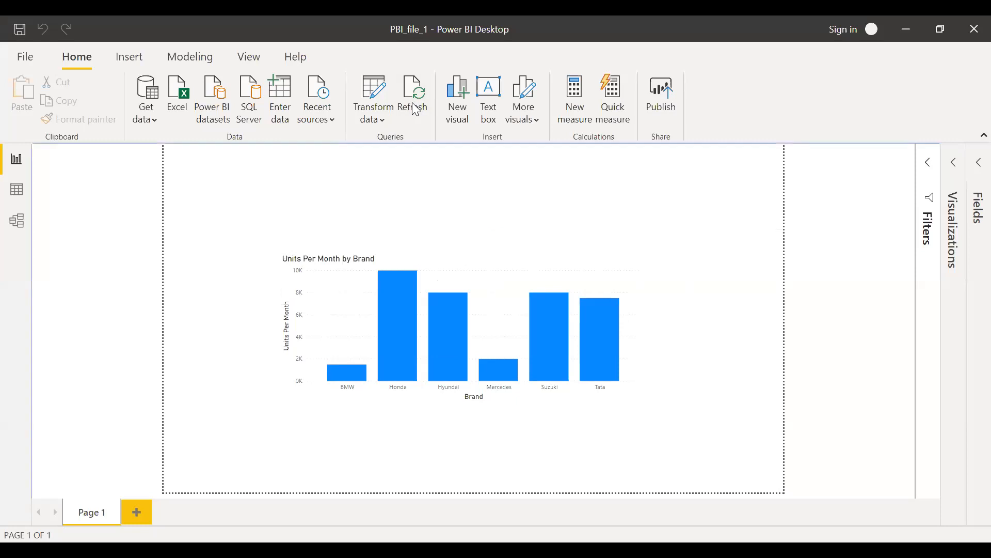
click(15, 202)
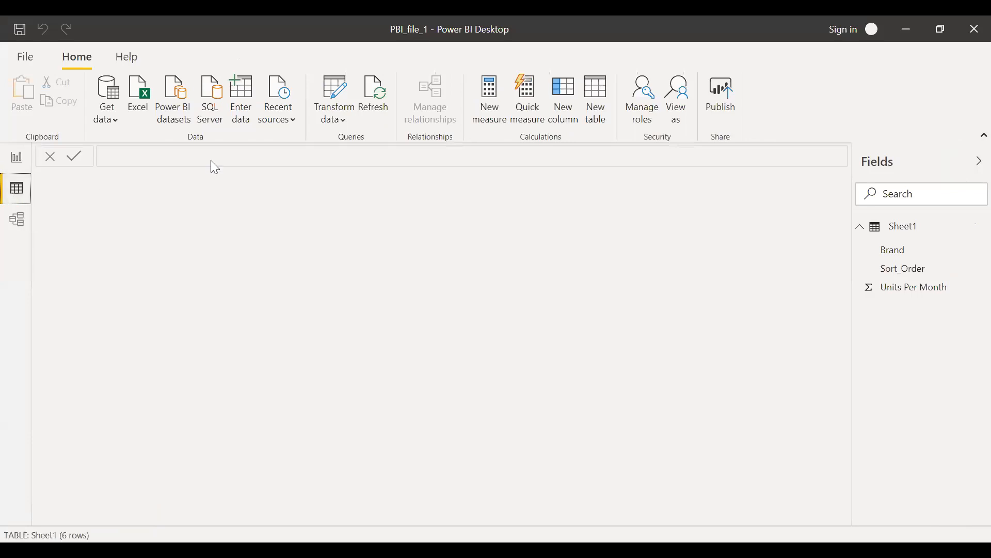
click(904, 231)
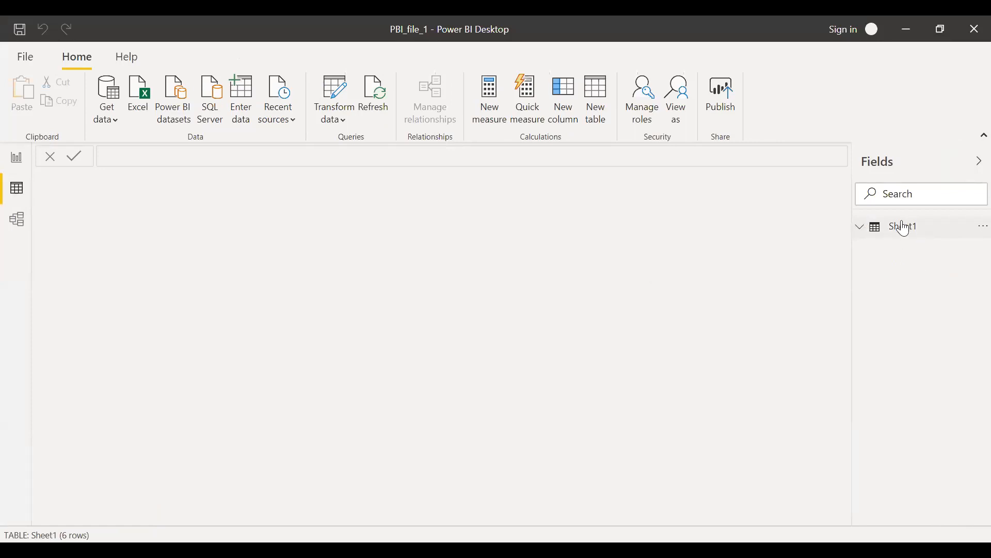
click(900, 232)
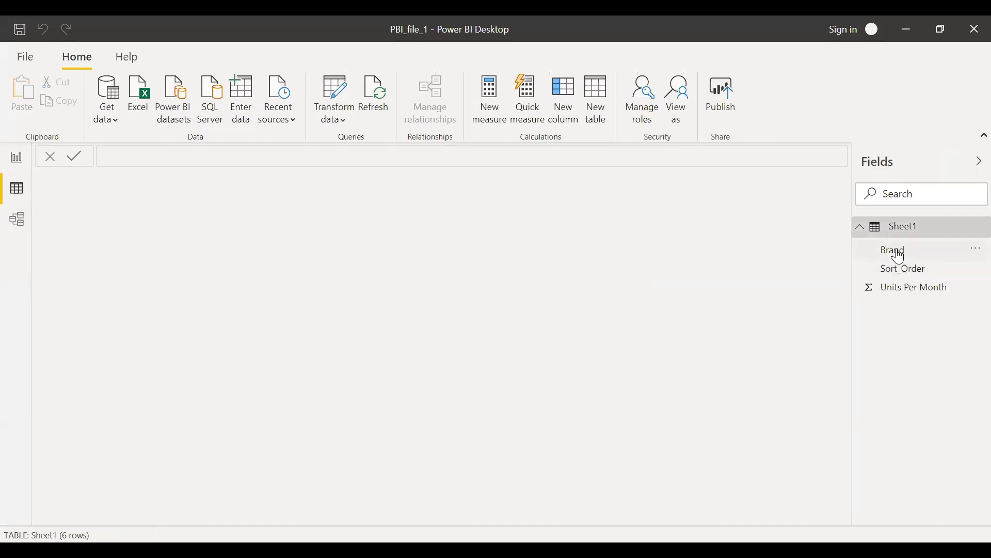
Set the Brand column of Sheet1 to sort by Sort_Order and return to the report view.
click(900, 253)
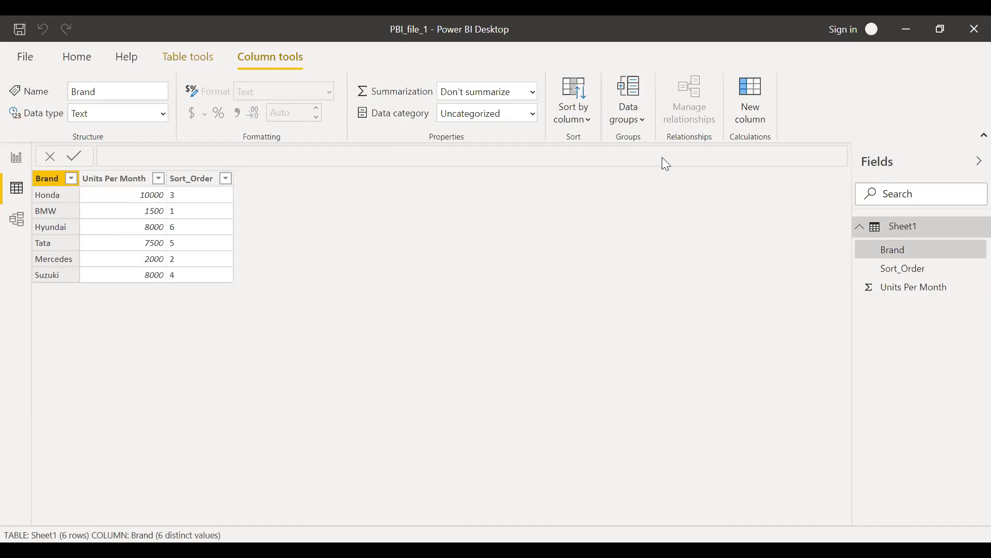
click(585, 122)
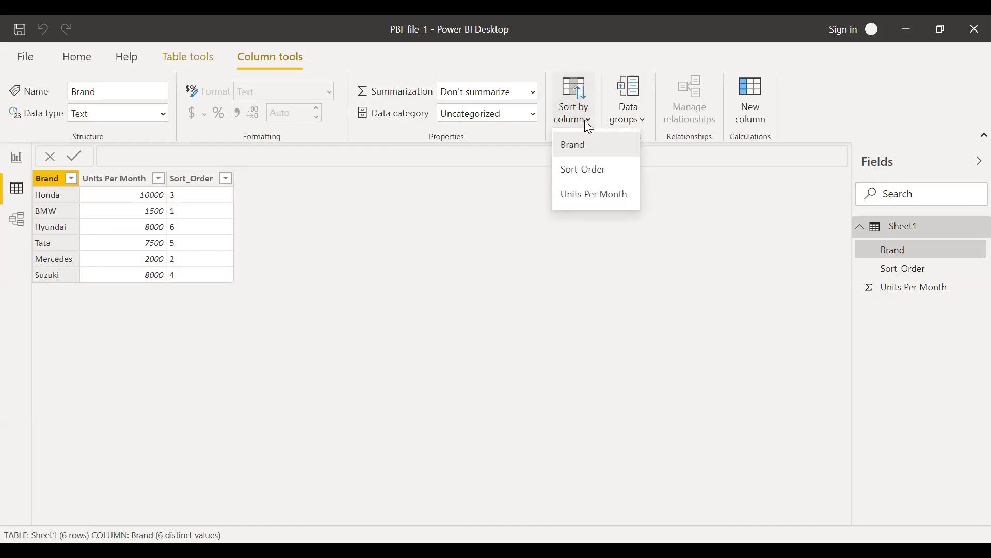
click(589, 174)
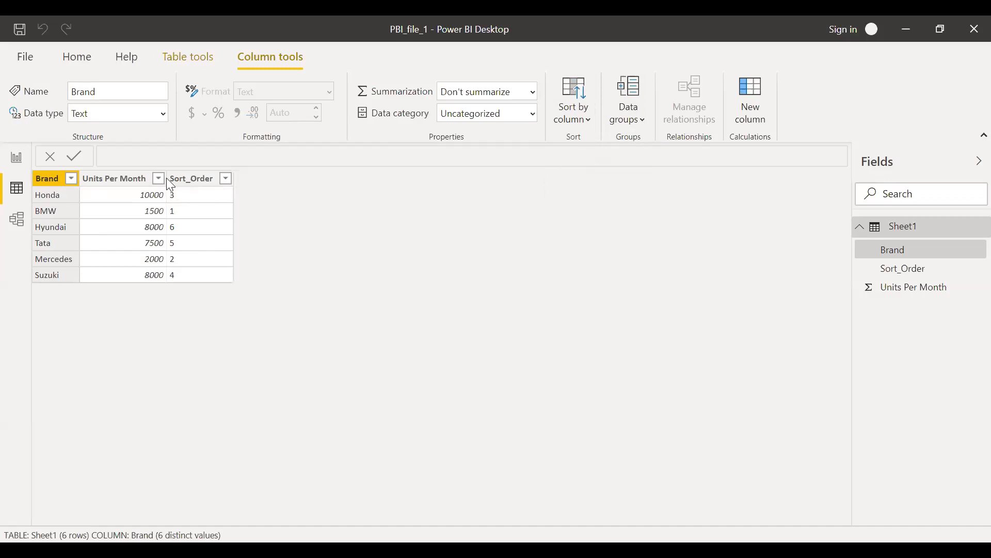
click(17, 159)
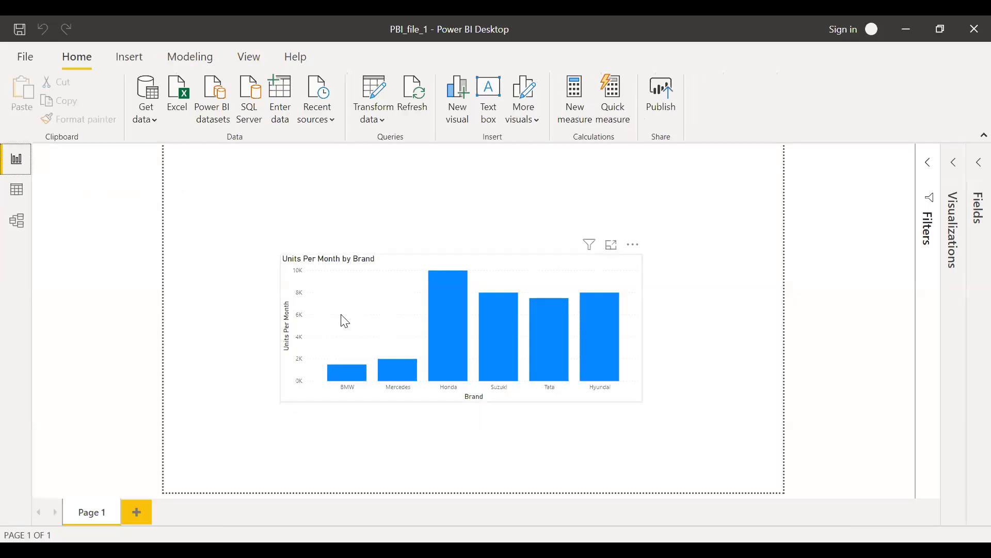